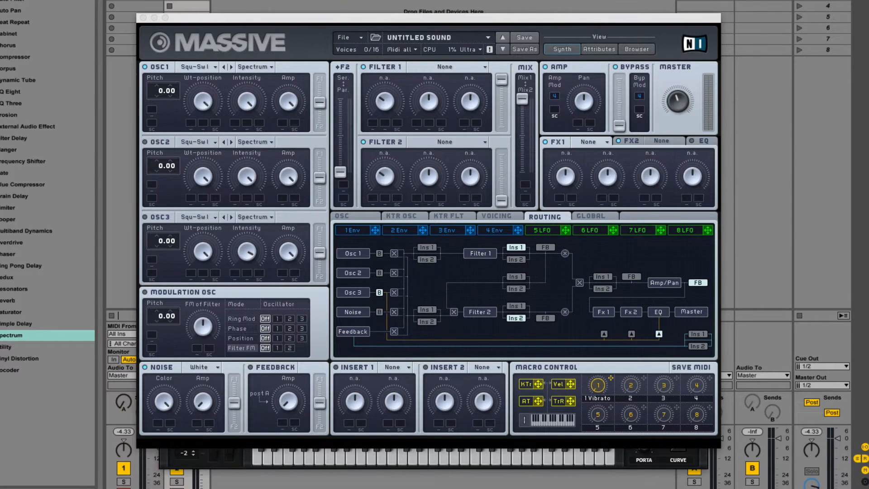
# Bring Serum in front of Massive and choose the Analog wavetable Basic Shapes for oscillator A.
pyautogui.moveTo(215, 18); pyautogui.dragTo(210, 61)
pyautogui.click(232, 17)
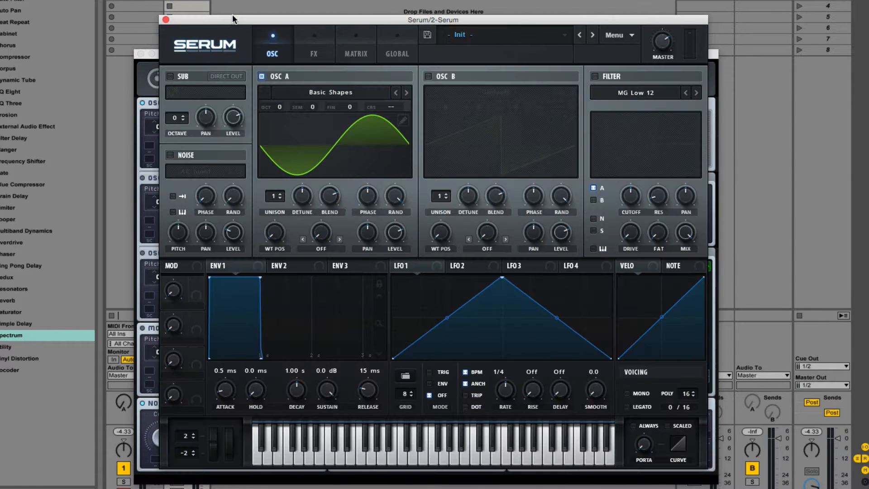
pyautogui.click(338, 93)
pyautogui.moveTo(337, 104)
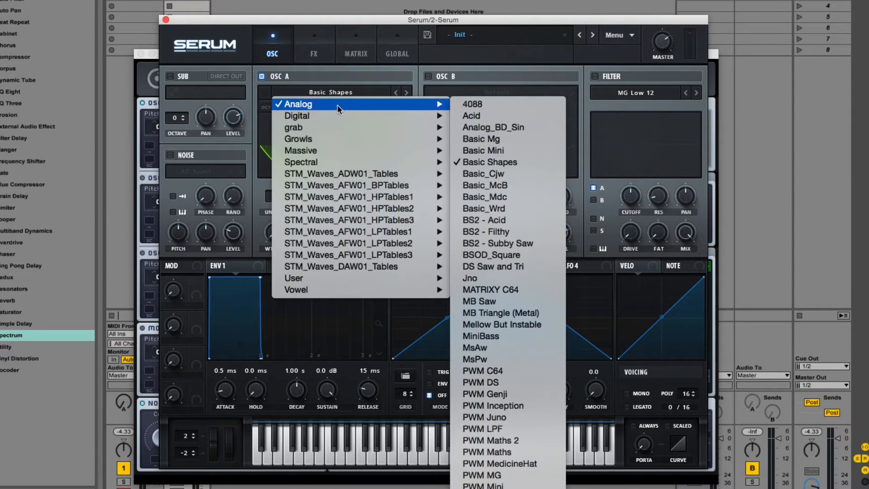
pyautogui.click(490, 164)
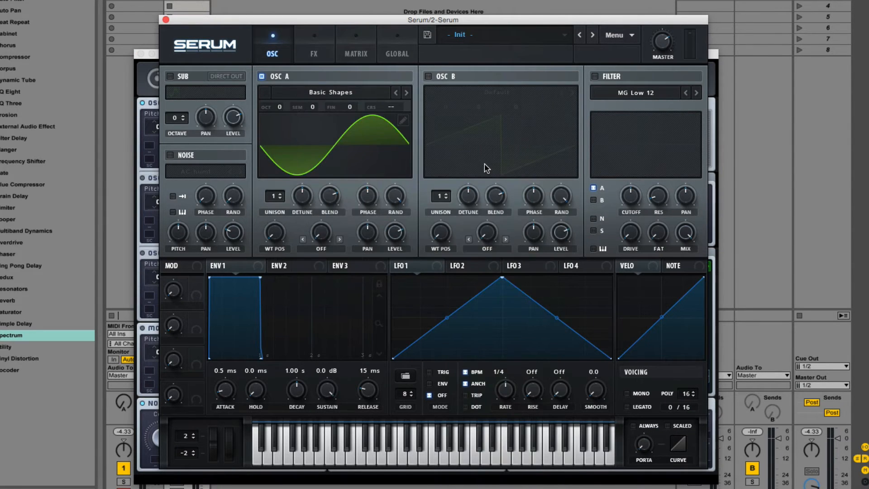
# Examine frames 2 and 3 of Basic Shapes in oscillator A's wavetable editor and sweep the wavetable position.
pyautogui.click(401, 152)
pyautogui.click(403, 120)
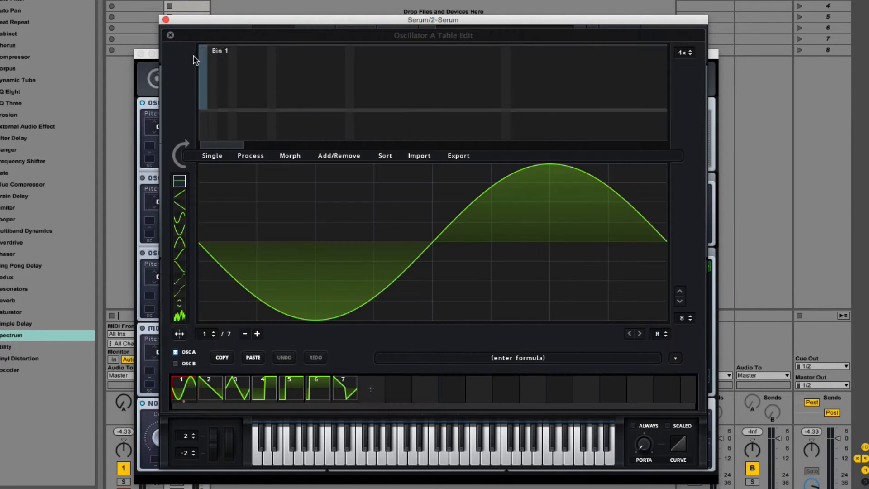
pyautogui.click(209, 398)
pyautogui.click(229, 393)
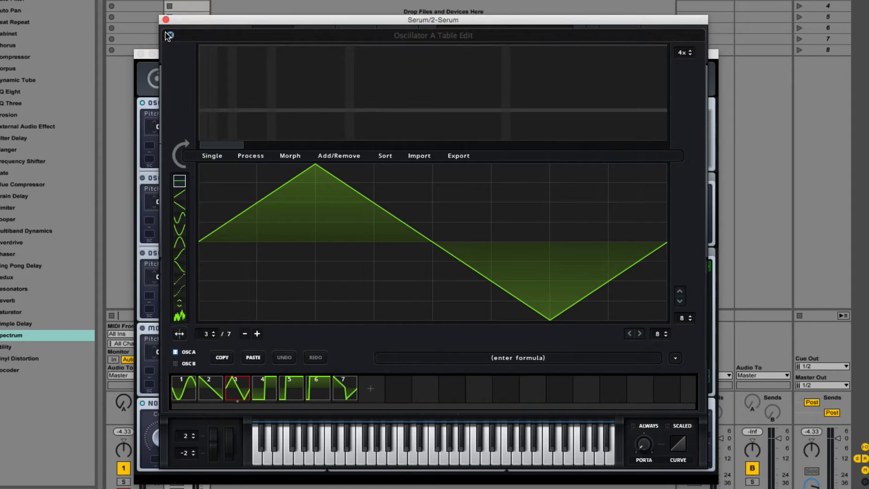
pyautogui.click(171, 35)
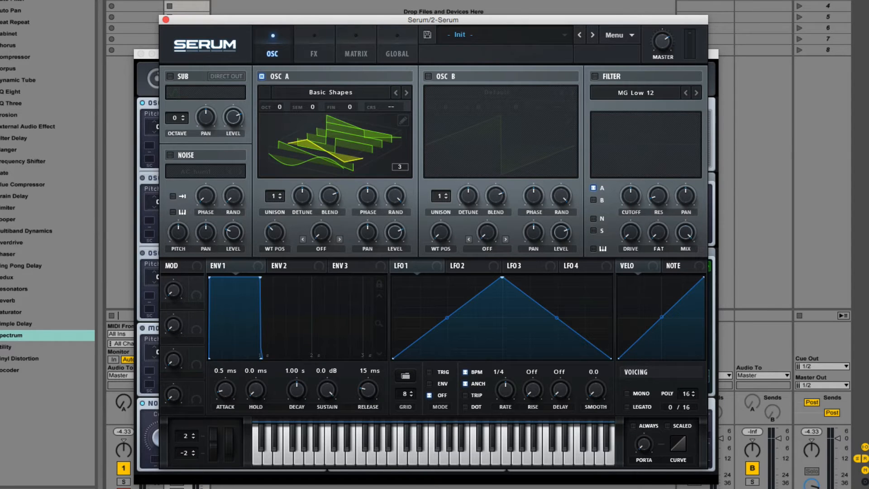
pyautogui.moveTo(275, 233)
pyautogui.mouseDown()
pyautogui.moveTo(307, 152)
pyautogui.moveTo(308, 304)
pyautogui.moveTo(312, 259)
pyautogui.mouseUp()
# Export oscillator A's wavetable to the Desktop under the name test121.
pyautogui.click(403, 120)
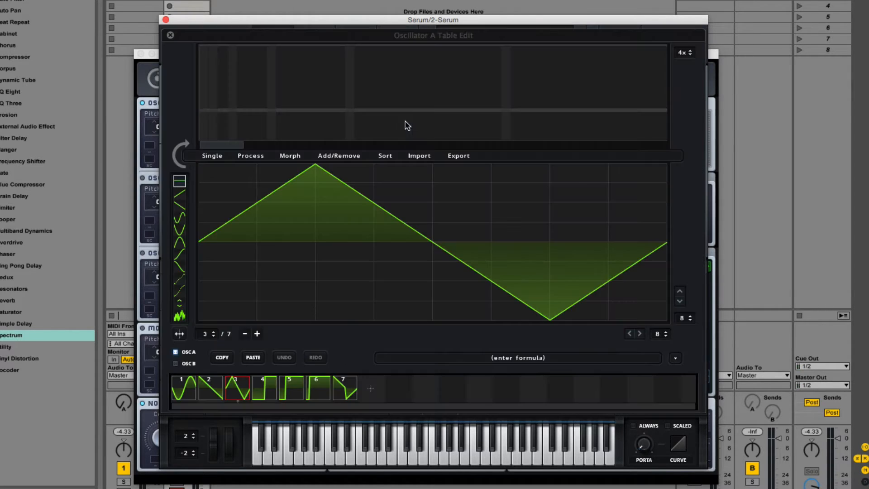
pyautogui.click(466, 157)
pyautogui.click(469, 200)
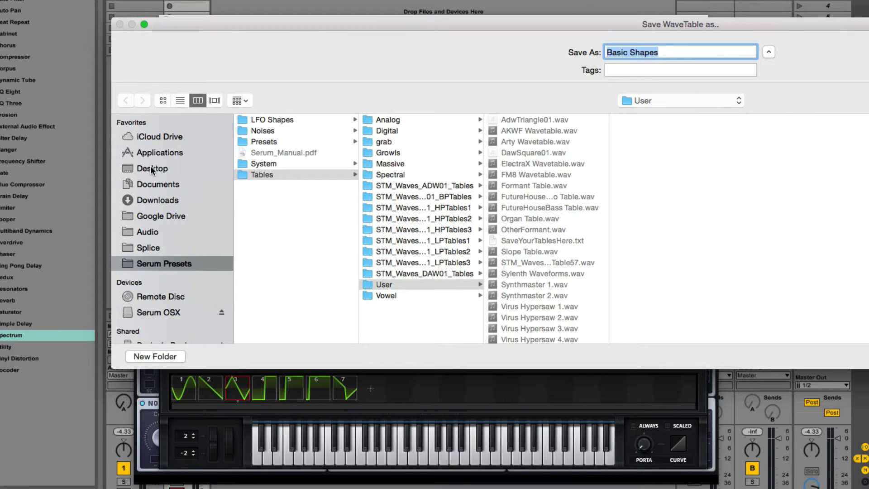
pyautogui.click(152, 169)
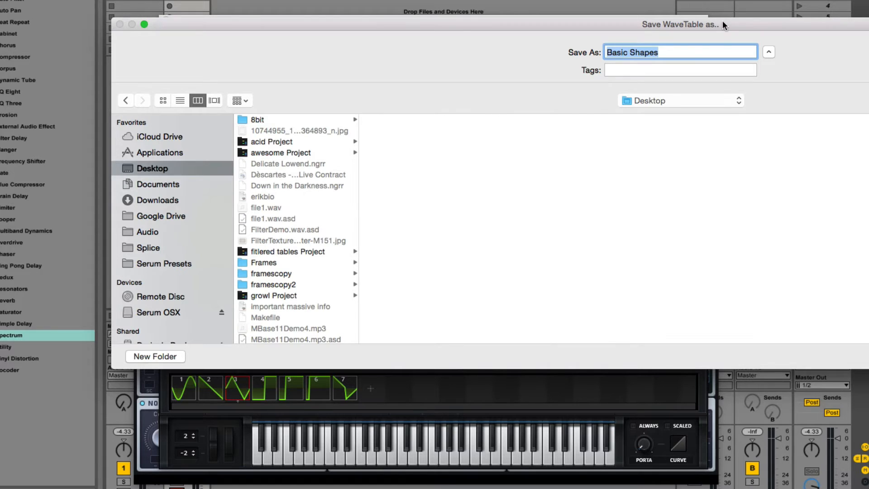
pyautogui.write('test121')
pyautogui.press('Return')
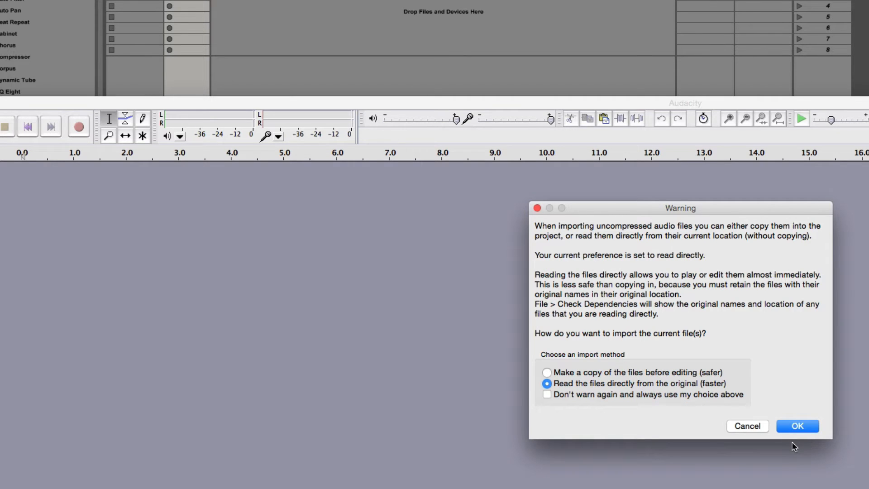
# Switch to Audacity, import test121 by reading it directly from the original, and shift the window to show the waveform.
pyautogui.click(794, 427)
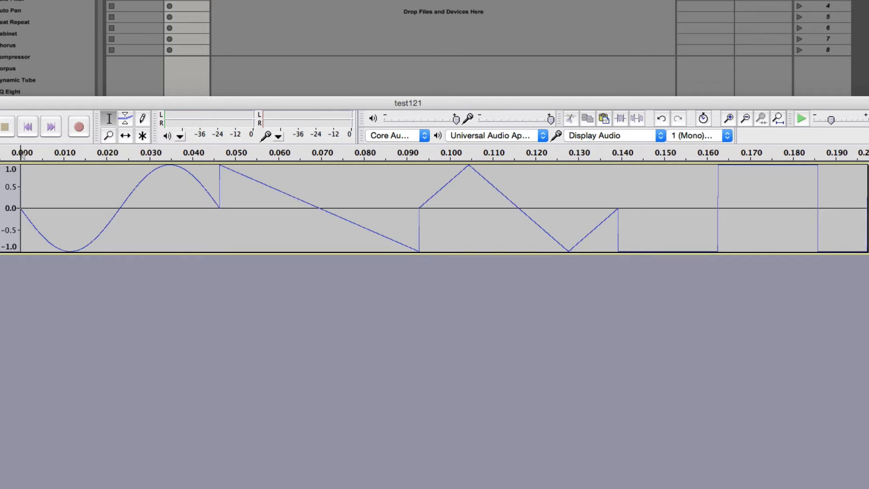
pyautogui.moveTo(642, 102); pyautogui.dragTo(613, 72)
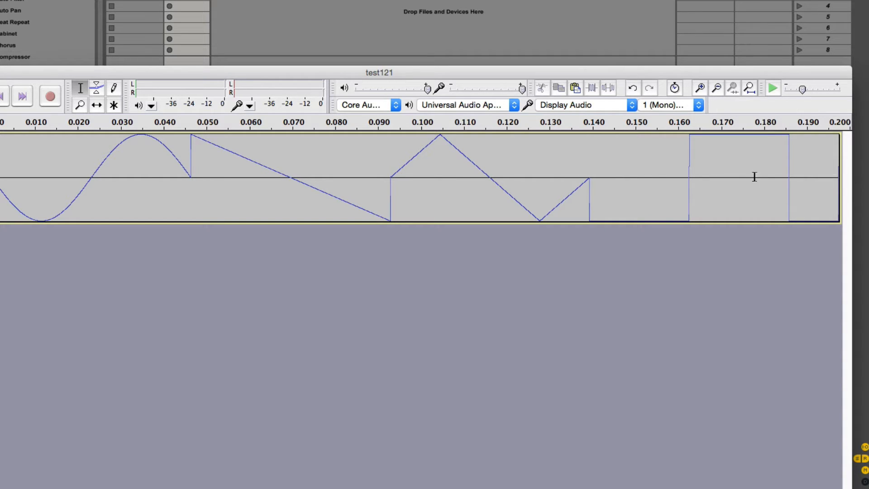
# Return to Serum, close the wavetable editor and sweep oscillator A's wavetable position down to frame 1.
pyautogui.click(520, 30)
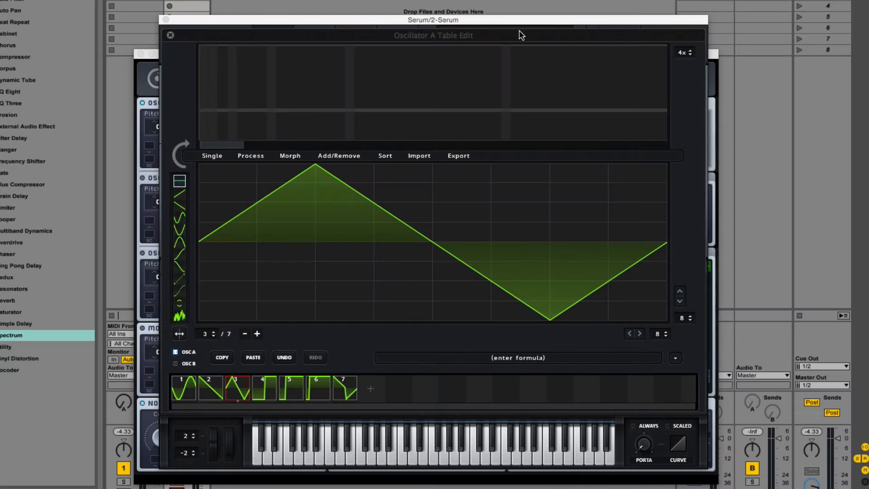
pyautogui.click(170, 35)
pyautogui.moveTo(285, 239)
pyautogui.mouseDown()
pyautogui.moveTo(274, 275)
pyautogui.moveTo(290, 205)
pyautogui.moveTo(282, 288)
pyautogui.moveTo(297, 183)
pyautogui.moveTo(308, 312)
pyautogui.mouseUp()
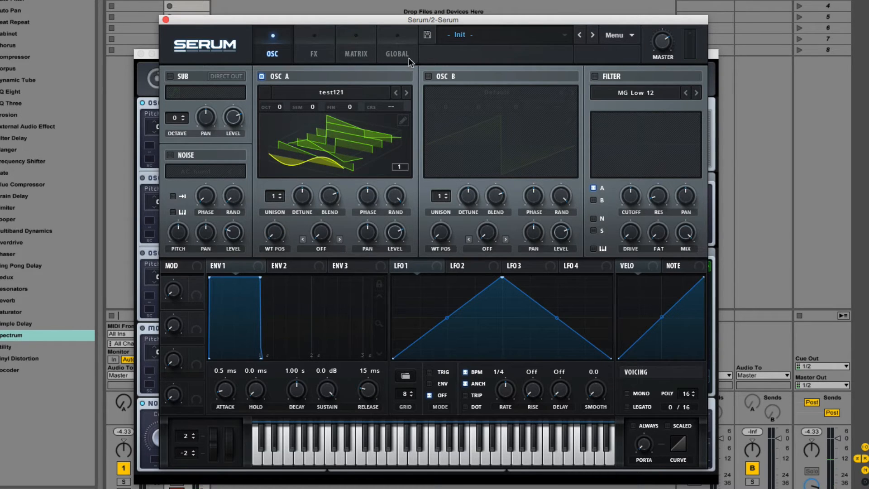
# Apply the Crossfade morph to oscillator A's test121 wavetable and sweep the wavetable position through the result.
pyautogui.click(387, 121)
pyautogui.click(402, 120)
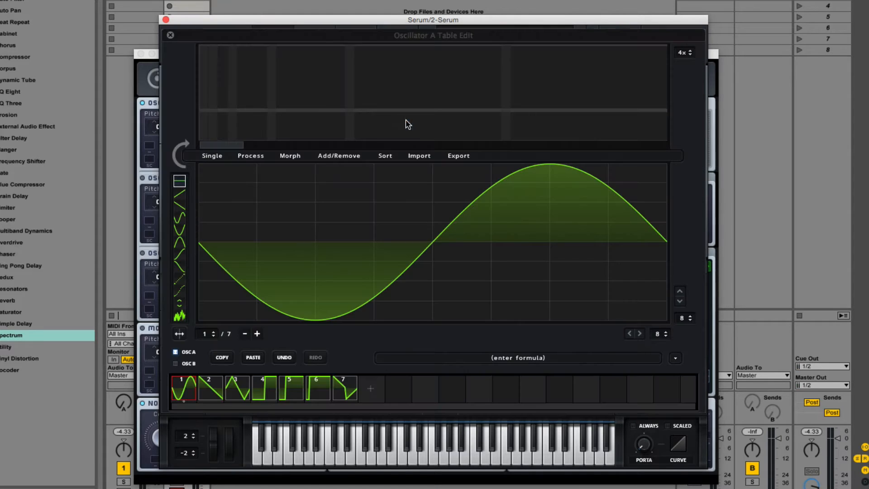
pyautogui.click(250, 156)
pyautogui.click(292, 156)
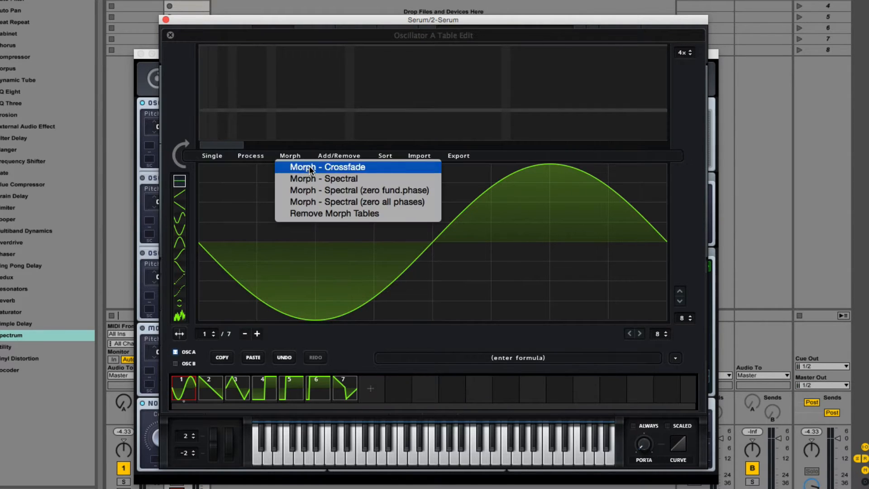
pyautogui.click(310, 167)
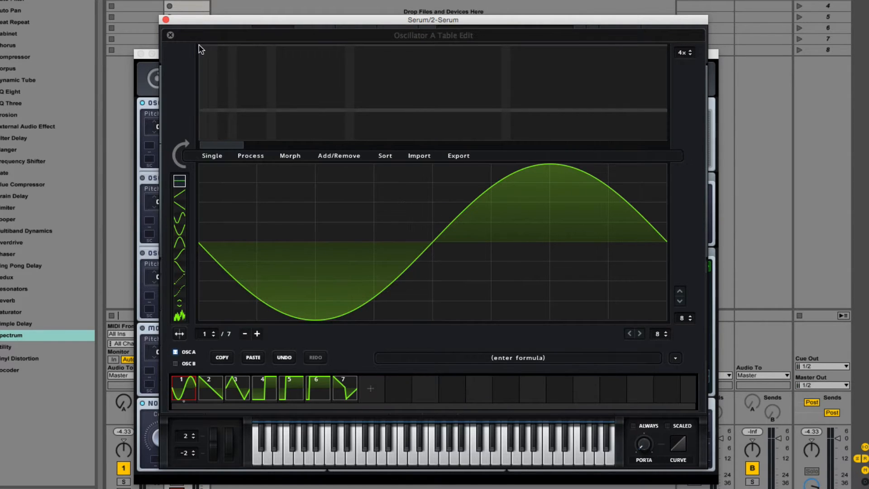
pyautogui.click(170, 35)
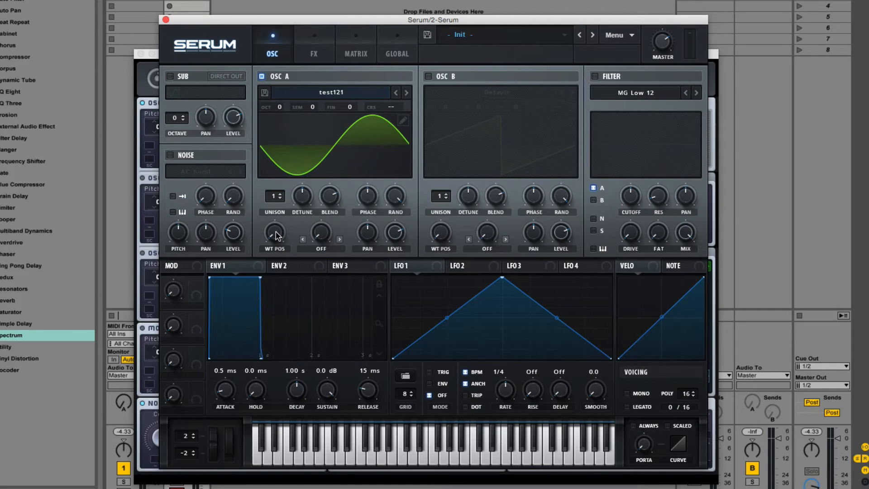
pyautogui.moveTo(278, 234); pyautogui.dragTo(304, 170)
# Load the Massive Modern Talking wavetable into oscillator A and set its wavetable position to 256.
pyautogui.click(368, 96)
pyautogui.moveTo(366, 152)
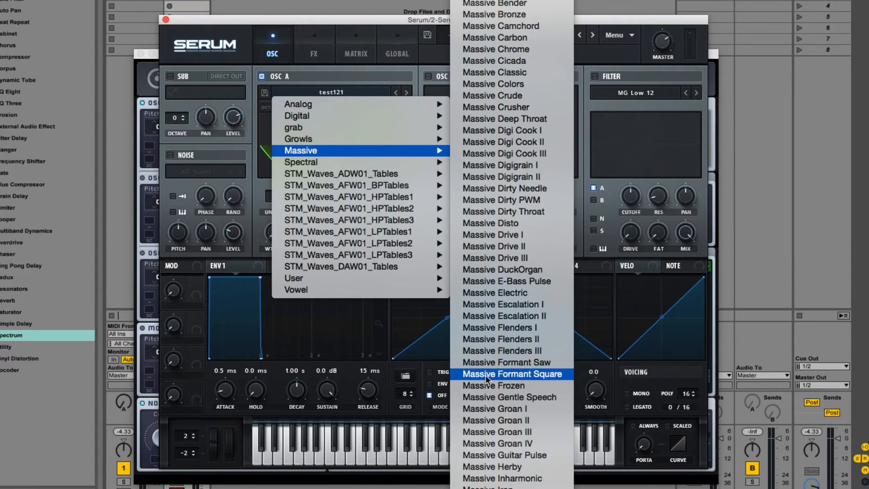
pyautogui.click(504, 487)
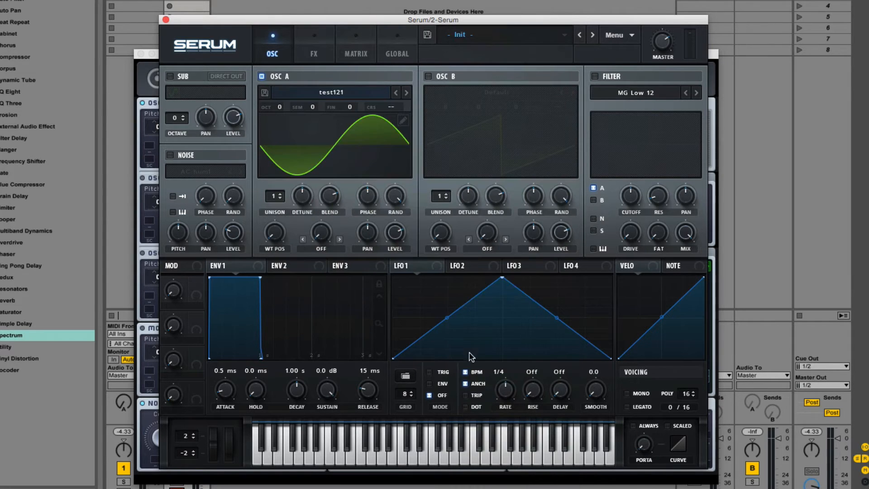
pyautogui.moveTo(274, 227); pyautogui.dragTo(308, 57)
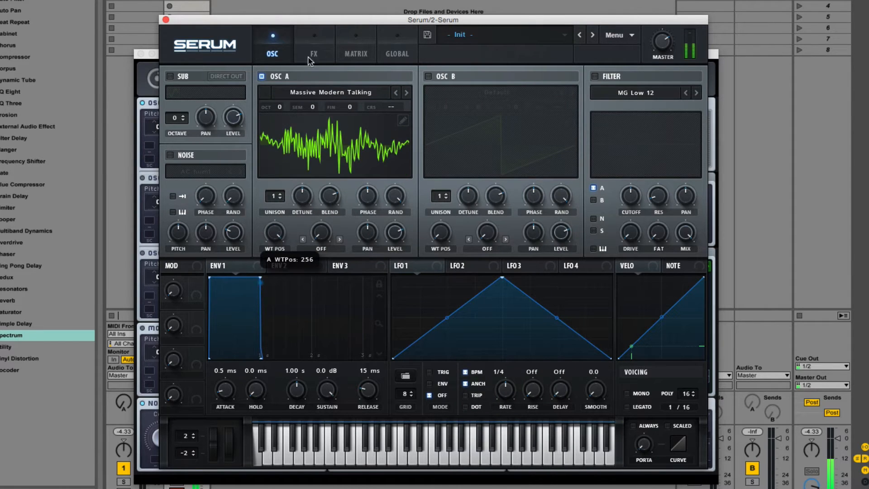
# View the Massive Modern Talking frames in the wavetable editor and sweep oscillator A's wavetable position back to the start.
pyautogui.click(403, 122)
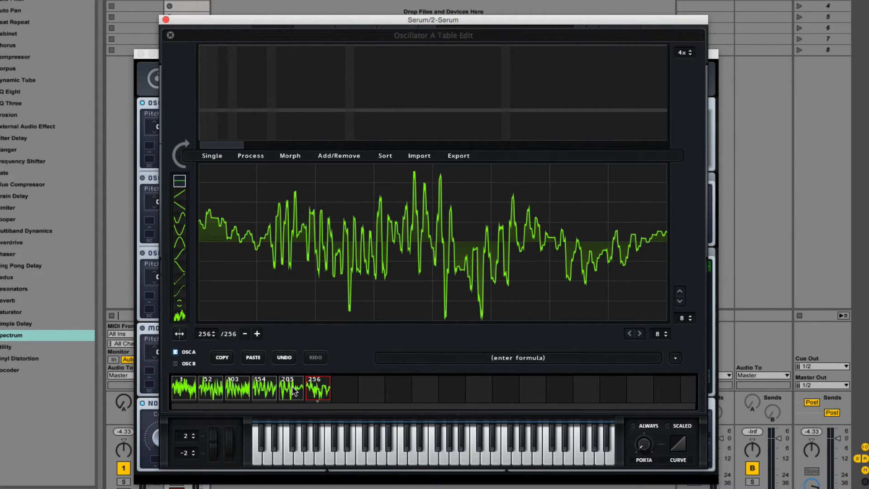
pyautogui.click(171, 35)
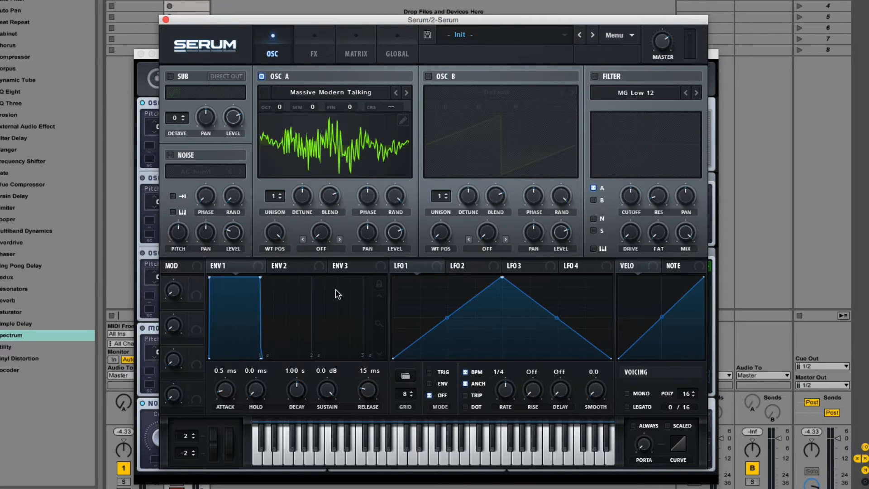
pyautogui.moveTo(280, 234); pyautogui.dragTo(290, 393)
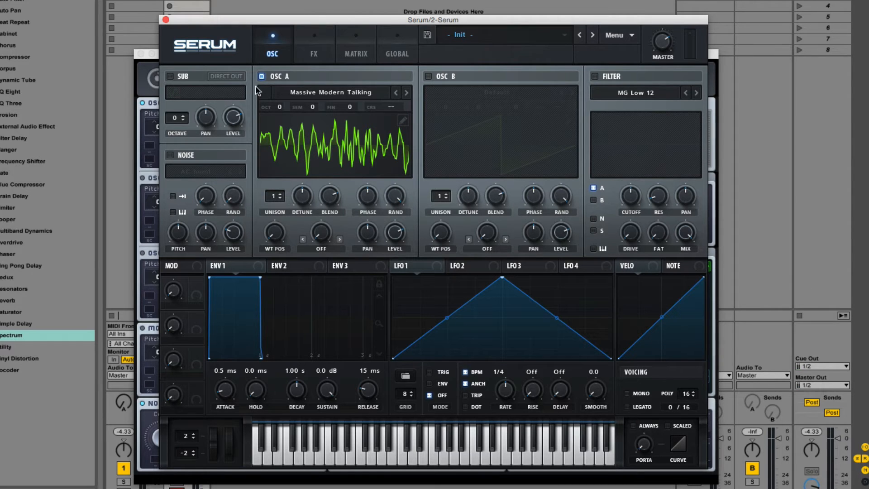
# Switch to Massive, sweep Osc 1's wavetable position and select the Modern Talking wavetable for it.
pyautogui.click(148, 86)
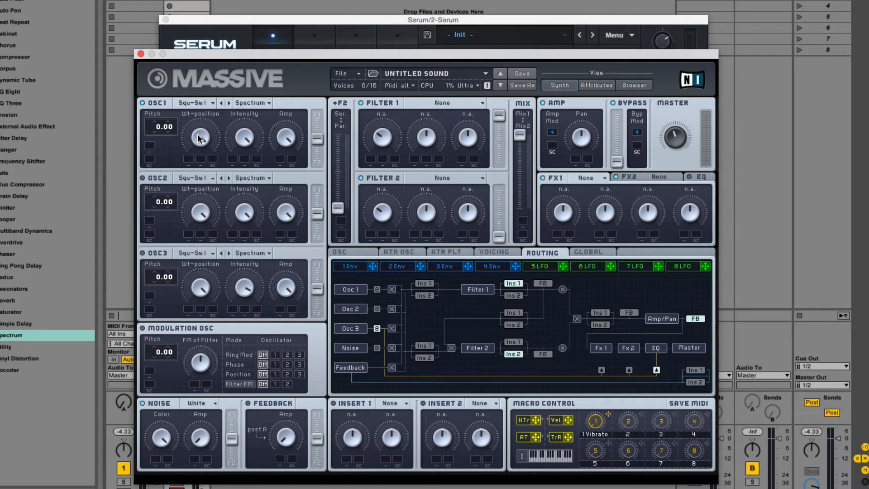
pyautogui.moveTo(200, 138); pyautogui.dragTo(213, 61)
pyautogui.click(185, 103)
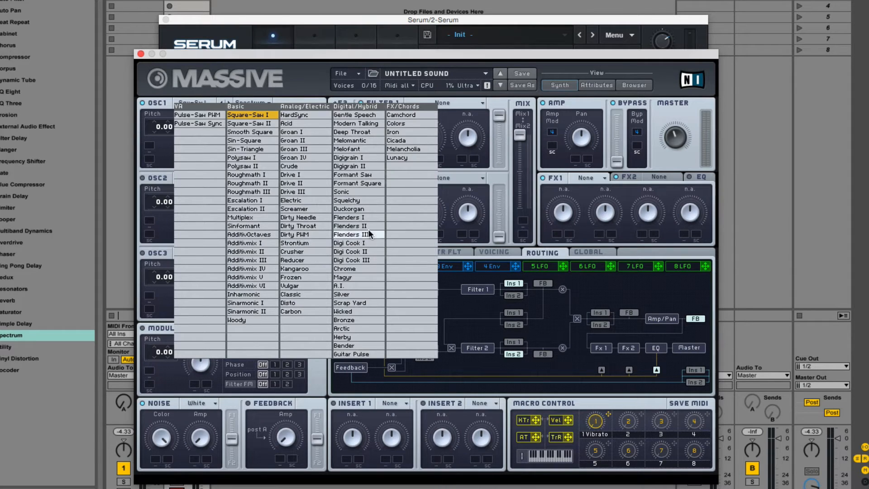
pyautogui.click(355, 123)
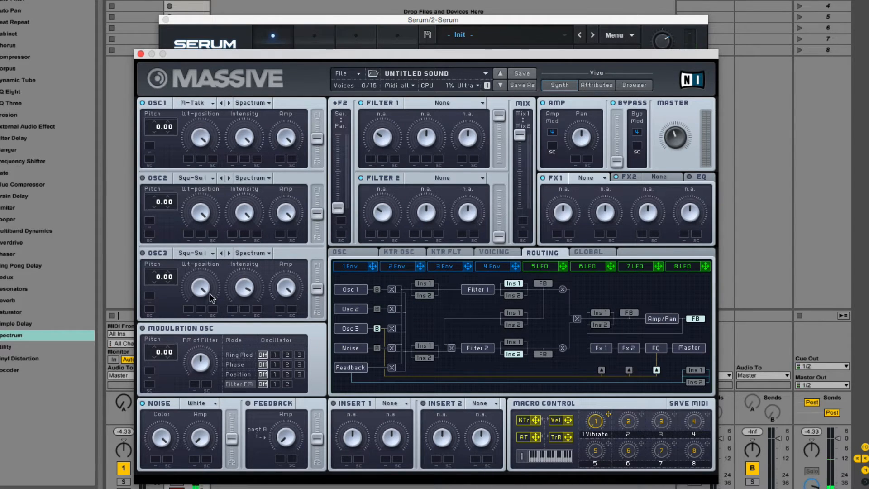
# Activate the Massive track in Live for playing and lower Osc 1's wavetable position slightly.
pyautogui.click(135, 1)
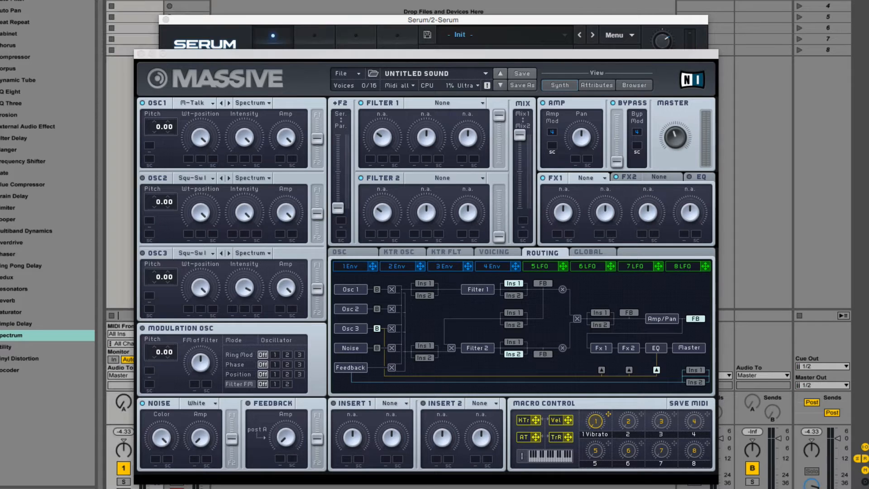
pyautogui.click(120, 488)
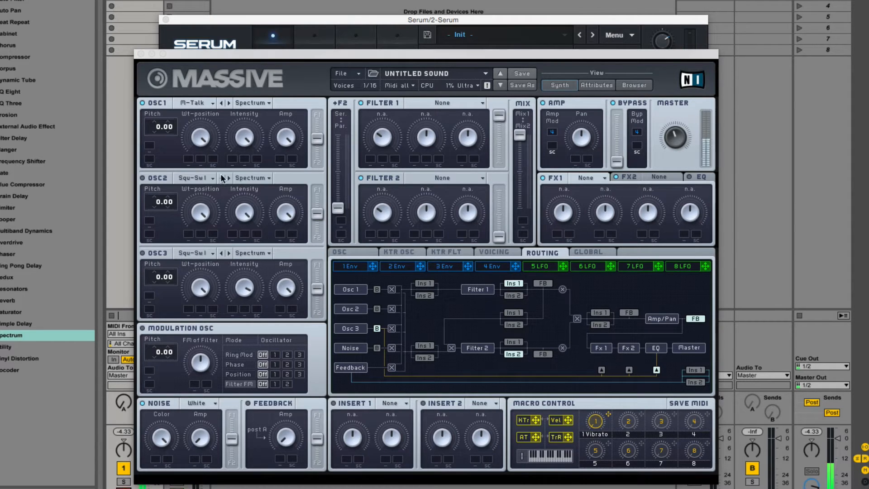
pyautogui.click(195, 132)
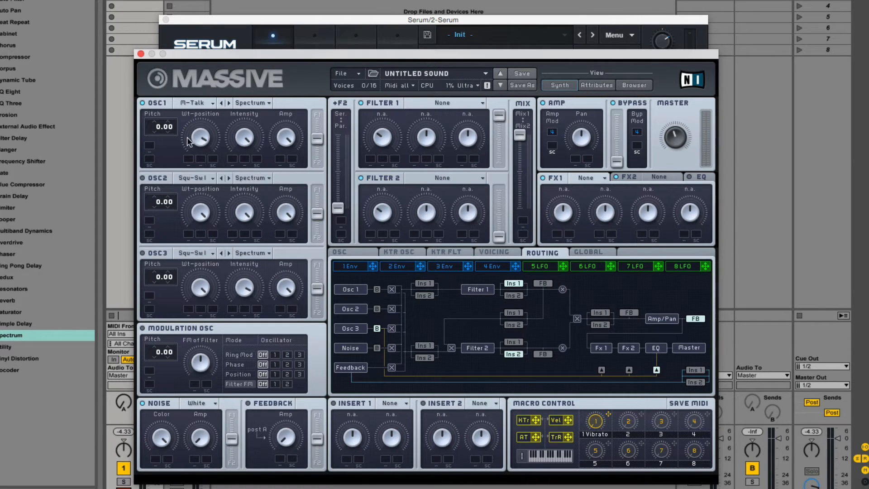
# Try Osc 1's pitch at 64.00 and reset it to 0.00.
pyautogui.moveTo(160, 135); pyautogui.dragTo(148, 43)
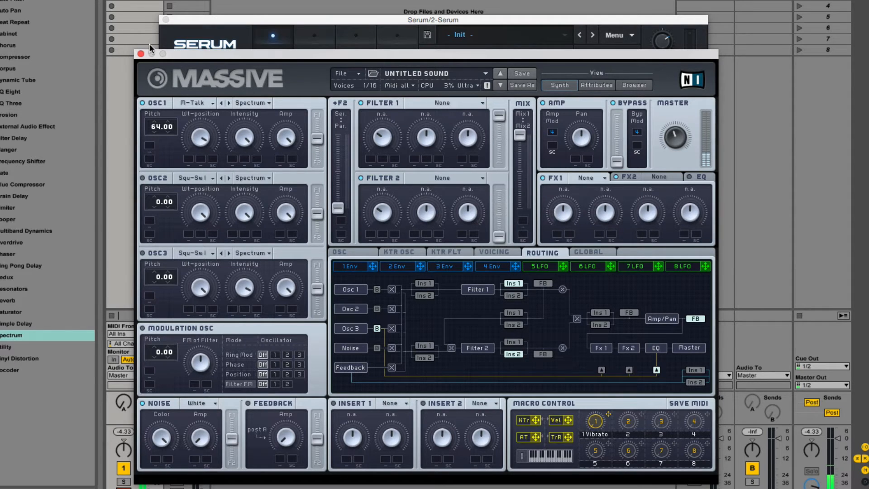
pyautogui.doubleClick(155, 128)
pyautogui.moveTo(167, 127)
pyautogui.mouseDown()
pyautogui.moveTo(170, 58)
pyautogui.moveTo(168, 138)
pyautogui.mouseUp()
pyautogui.doubleClick(164, 127)
# Modulate Osc 1's pitch by 16.00 with macro 2, and replace that source with envelope 1.
pyautogui.moveTo(640, 412); pyautogui.dragTo(149, 145)
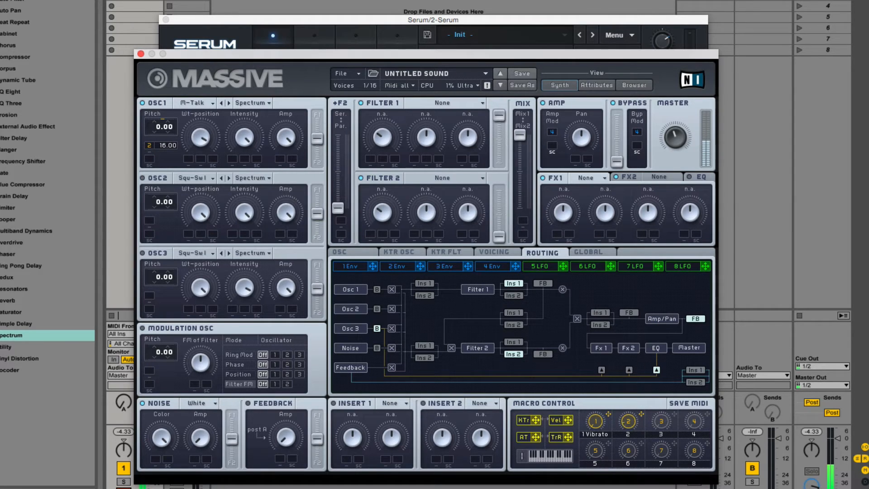
pyautogui.moveTo(372, 264); pyautogui.dragTo(151, 145)
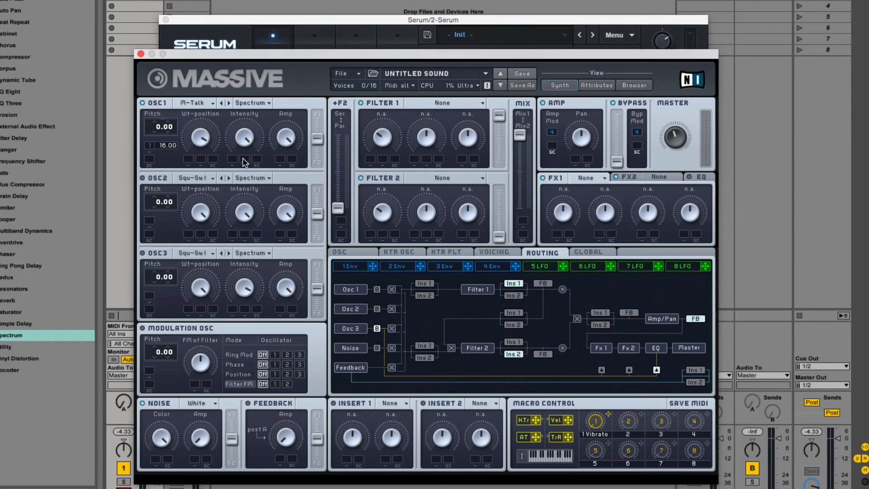
# View the available wavetable modes for Massive's Osc 1, keeping Spectrum selected.
pyautogui.click(262, 104)
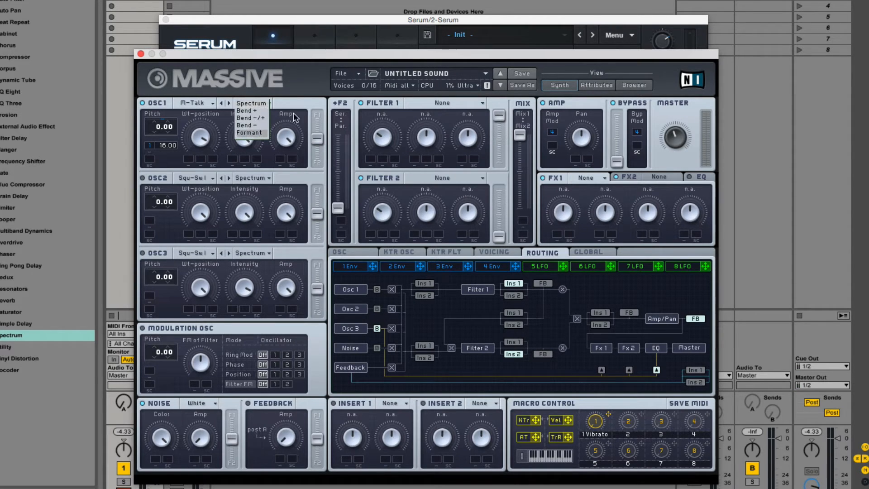
pyautogui.click(310, 88)
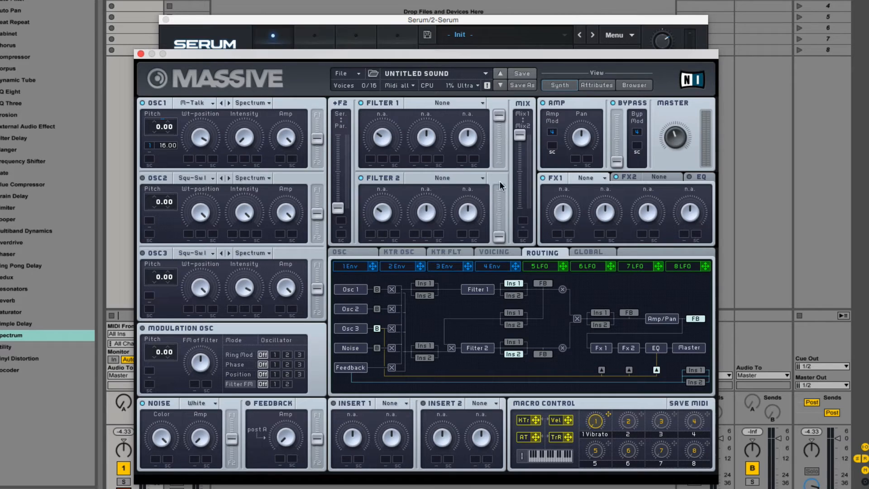
# Set Osc 1 in Massive to Bend - mode, and switch to Serum to initialize its preset.
pyautogui.click(257, 103)
pyautogui.click(401, 31)
pyautogui.click(279, 54)
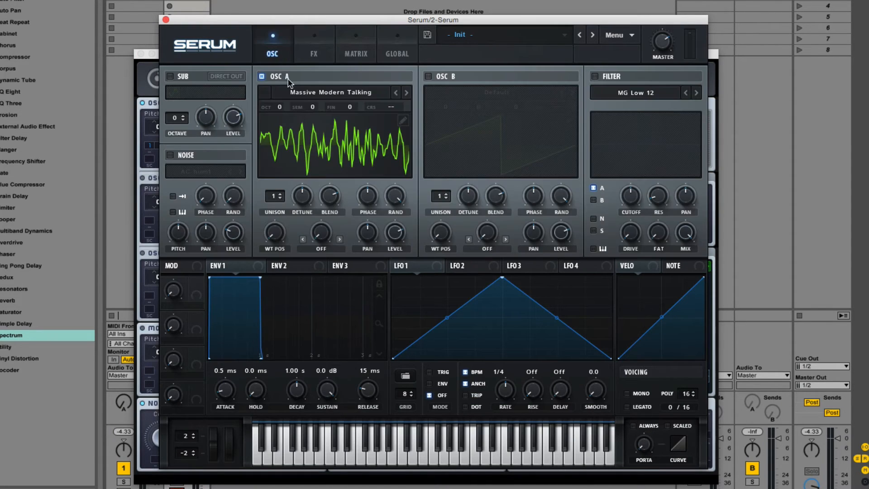
pyautogui.click(315, 93)
pyautogui.click(336, 85)
pyautogui.click(615, 35)
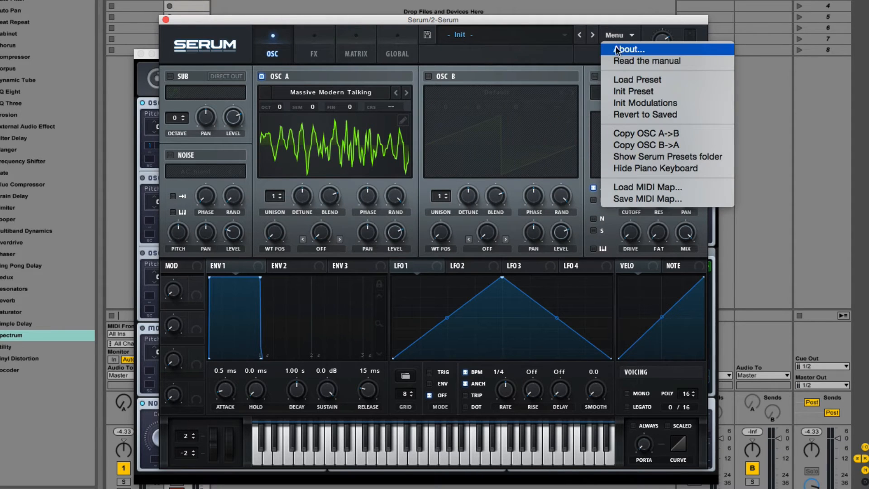
pyautogui.click(629, 92)
# Set Osc A's warp mode to Bend + and sweep the warp amount on the default waveform.
pyautogui.click(321, 248)
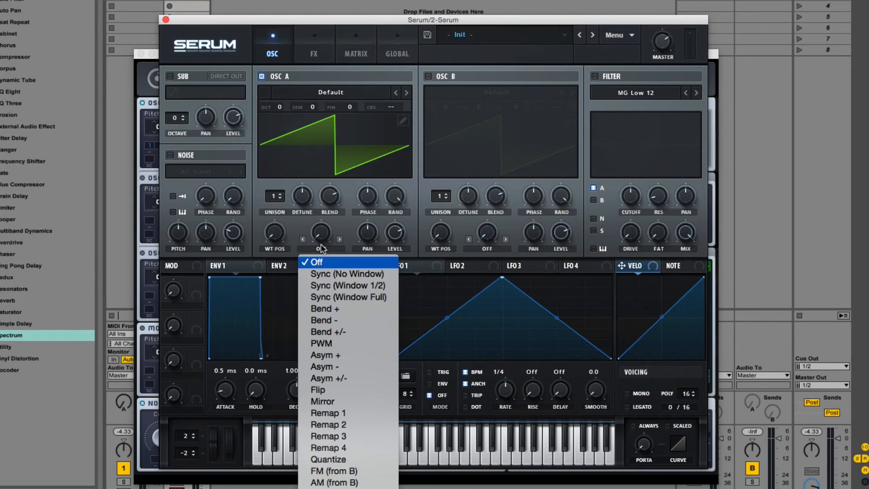
pyautogui.click(325, 308)
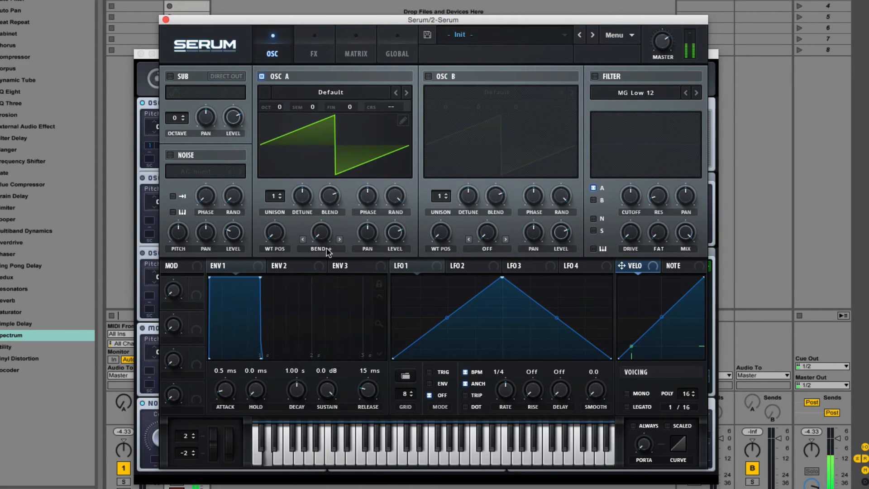
pyautogui.moveTo(326, 239); pyautogui.dragTo(399, 125)
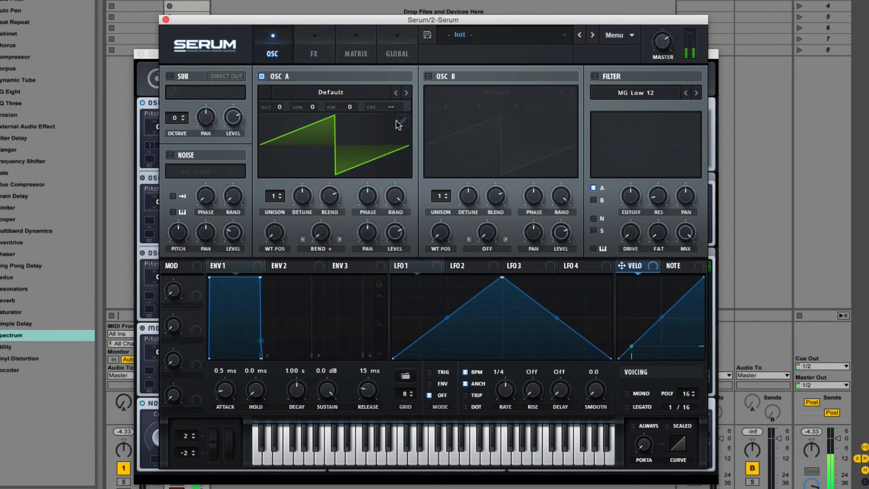
# Load the Debussy wavetable from the Digital category into Osc A and sweep its Bend + amount.
pyautogui.click(376, 93)
pyautogui.moveTo(381, 105)
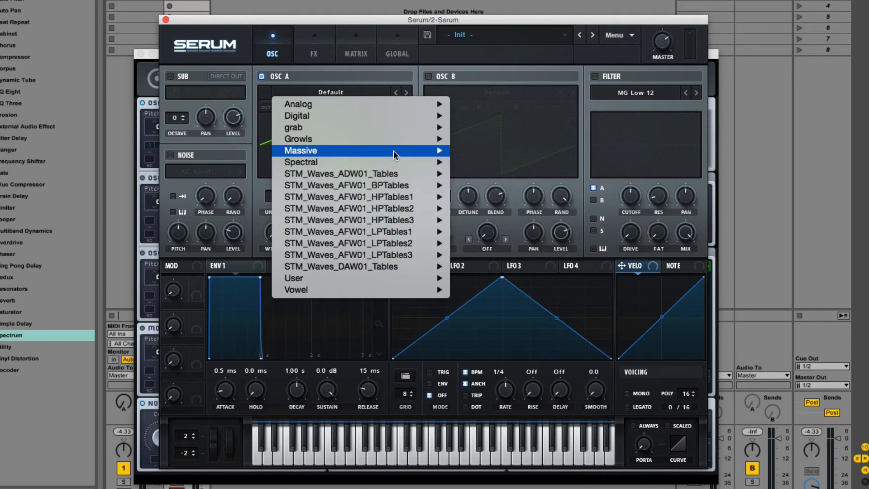
pyautogui.moveTo(405, 116)
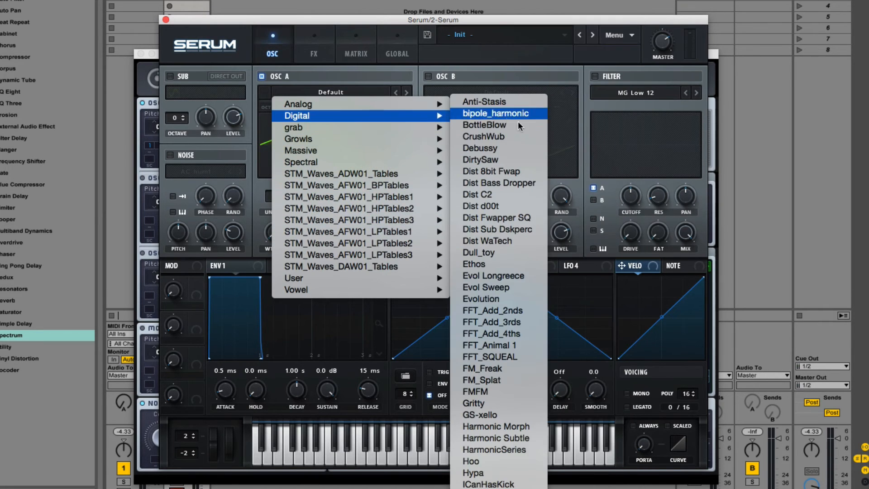
pyautogui.click(512, 152)
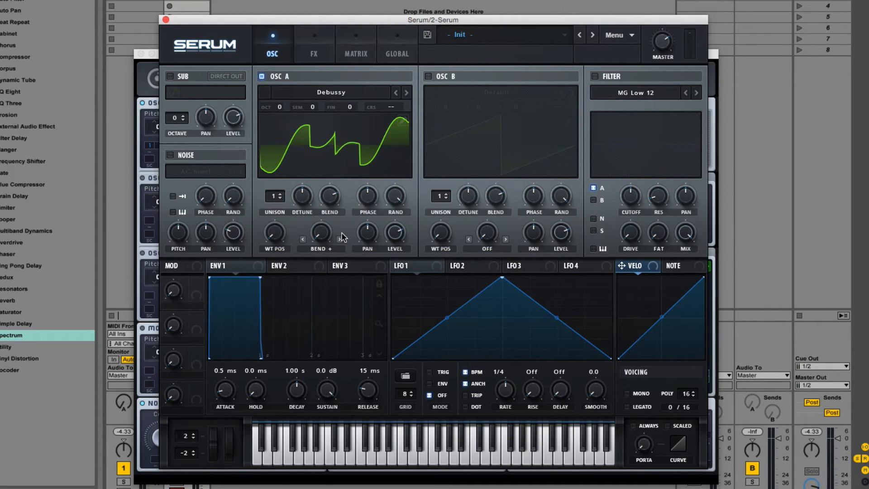
pyautogui.moveTo(321, 233); pyautogui.dragTo(355, 155)
# Try the Bend - warp mode on Osc A, sweeping its amount up and back down.
pyautogui.click(321, 248)
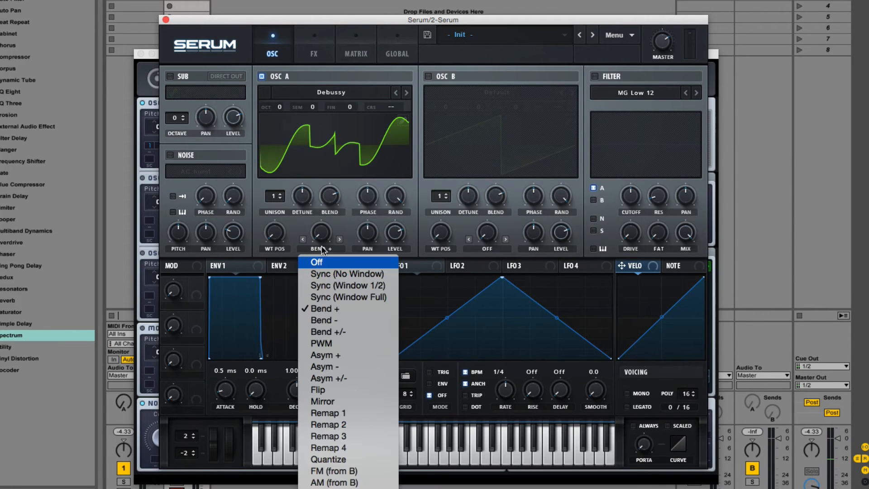
pyautogui.click(331, 320)
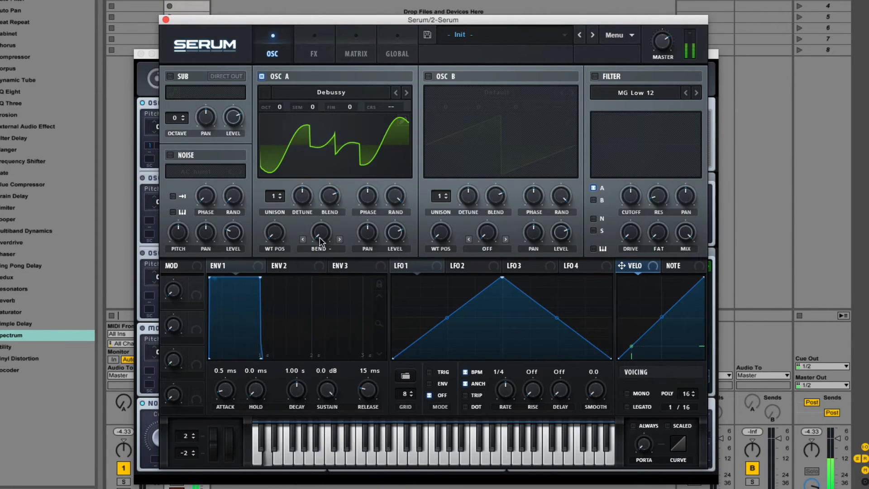
pyautogui.moveTo(342, 119); pyautogui.dragTo(299, 339)
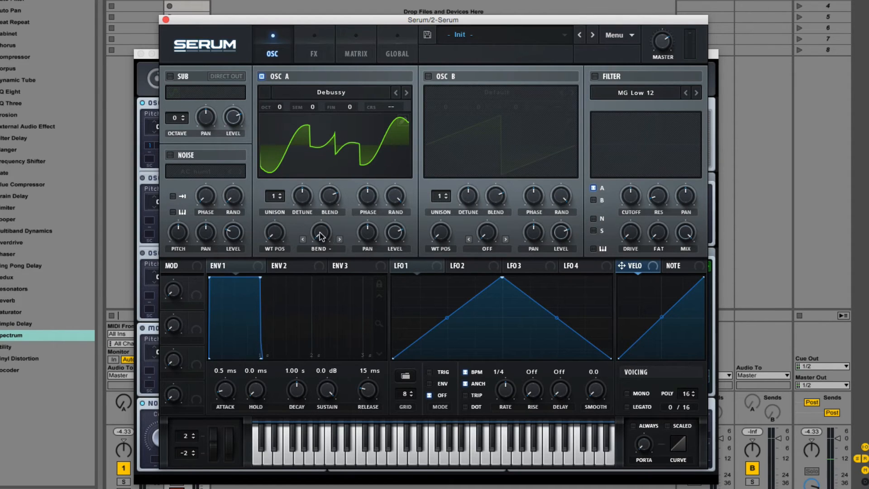
# Set Osc A's warp mode to Bend +/- and sweep its amount to reshape the Debussy waveform.
pyautogui.click(321, 248)
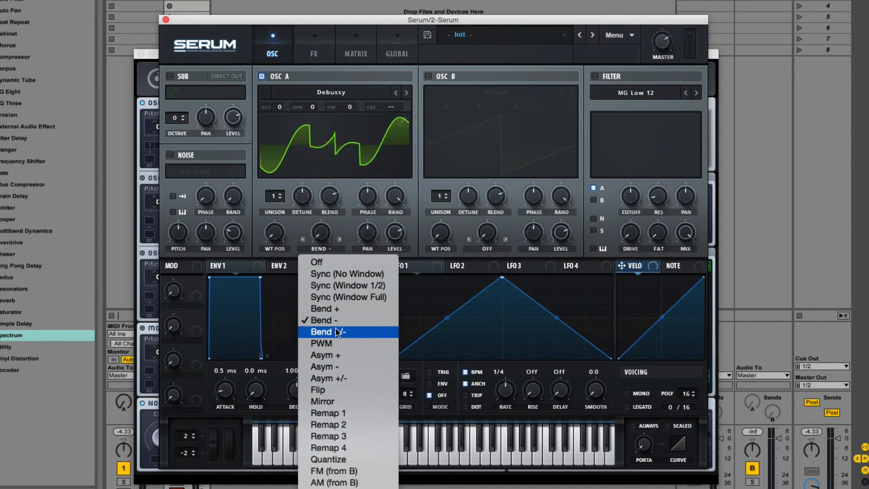
pyautogui.click(337, 334)
pyautogui.moveTo(321, 226); pyautogui.dragTo(317, 294)
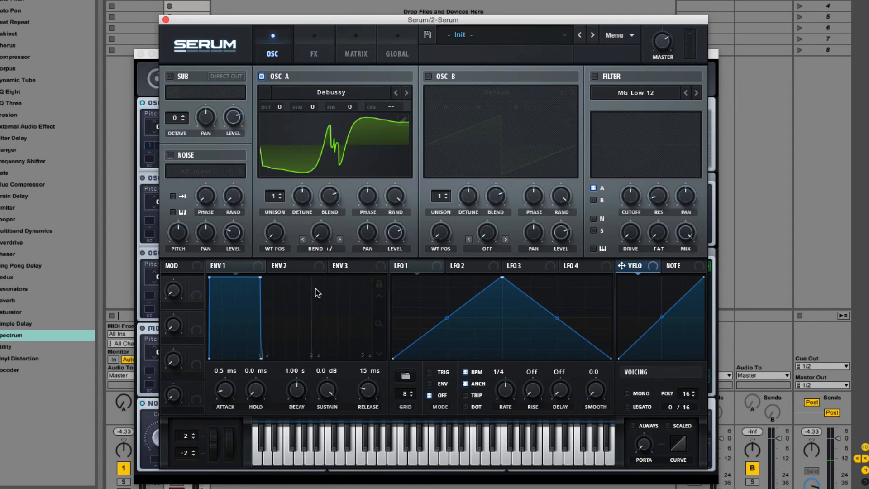
# Switch to Massive and examine the Bend mode explanation and waveform diagrams in its PDF manual.
pyautogui.click(156, 77)
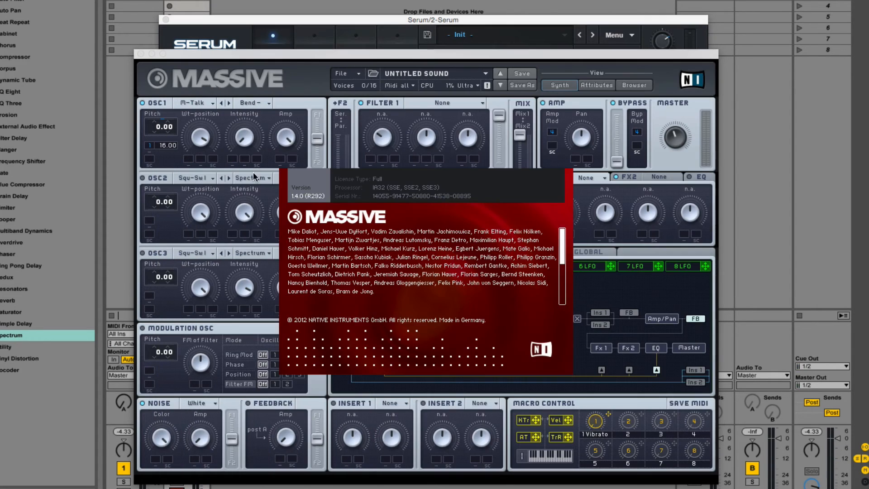
pyautogui.click(370, 247)
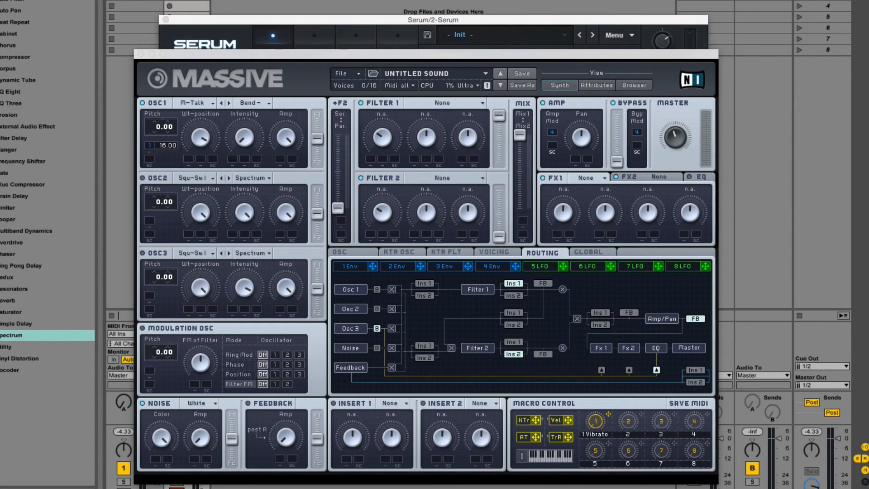
pyautogui.press('super+Tab')
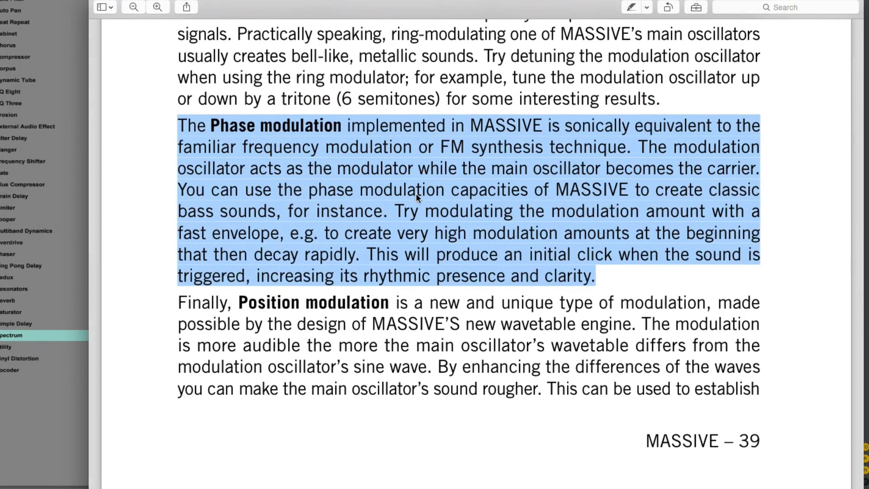
pyautogui.scroll(5, 417, 194)
pyautogui.scroll(-10, 420, 194)
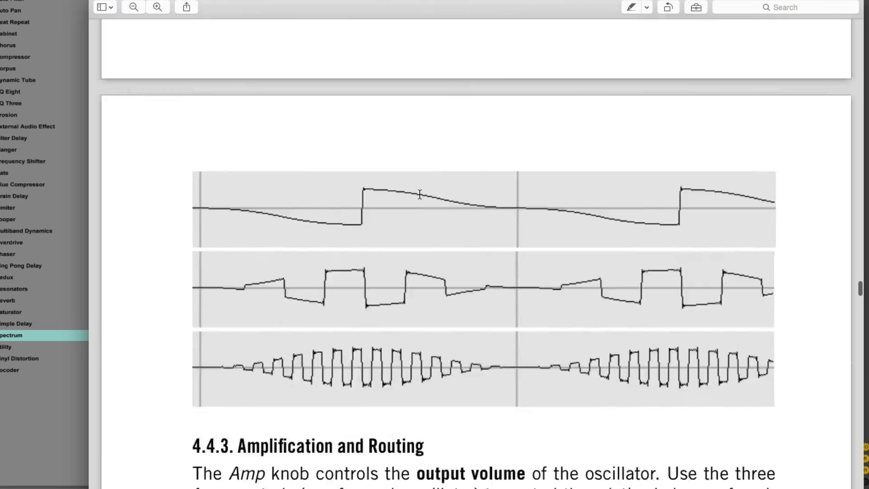
pyautogui.scroll(10, 419, 193)
pyautogui.scroll(-3, 512, 407)
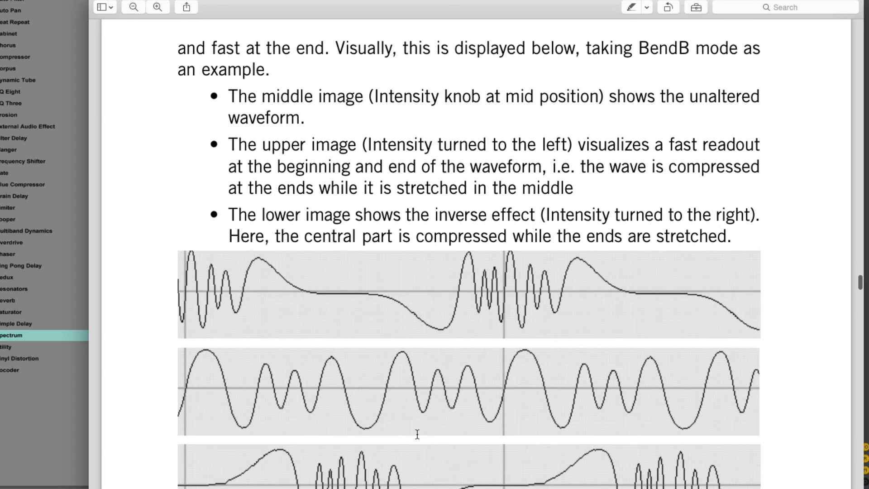
pyautogui.moveTo(497, 12); pyautogui.dragTo(480, 0)
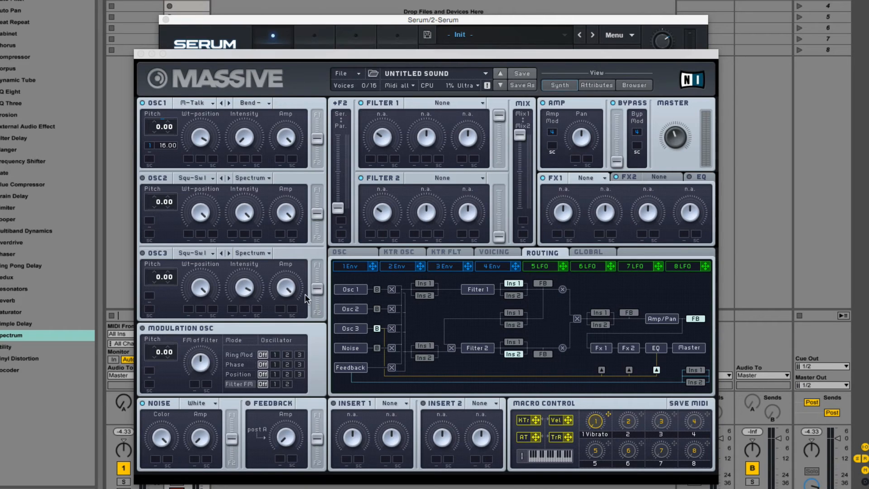
# Set Massive's Osc 1 to Formant mode and raise its Intensity.
pyautogui.click(261, 103)
pyautogui.click(255, 131)
pyautogui.click(124, 488)
pyautogui.moveTo(247, 132); pyautogui.dragTo(241, 104)
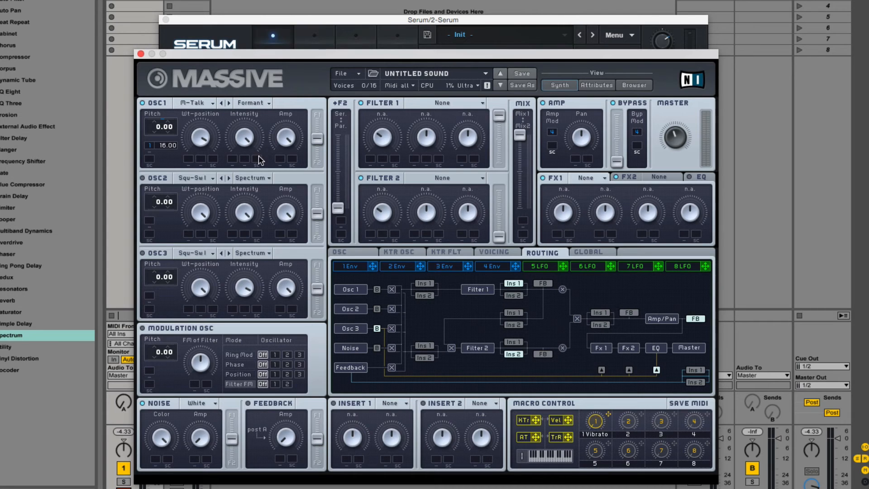
# Try sweeping Osc 1's Intensity, Amp and filter routing fader and toggling the oscillator, returning each control to its starting state.
pyautogui.moveTo(254, 141); pyautogui.dragTo(251, 268)
pyautogui.moveTo(283, 135); pyautogui.dragTo(283, 266)
pyautogui.moveTo(319, 134); pyautogui.dragTo(318, 98)
pyautogui.moveTo(314, 196); pyautogui.dragTo(316, 97)
pyautogui.moveTo(317, 115); pyautogui.dragTo(325, 337)
pyautogui.click(143, 103)
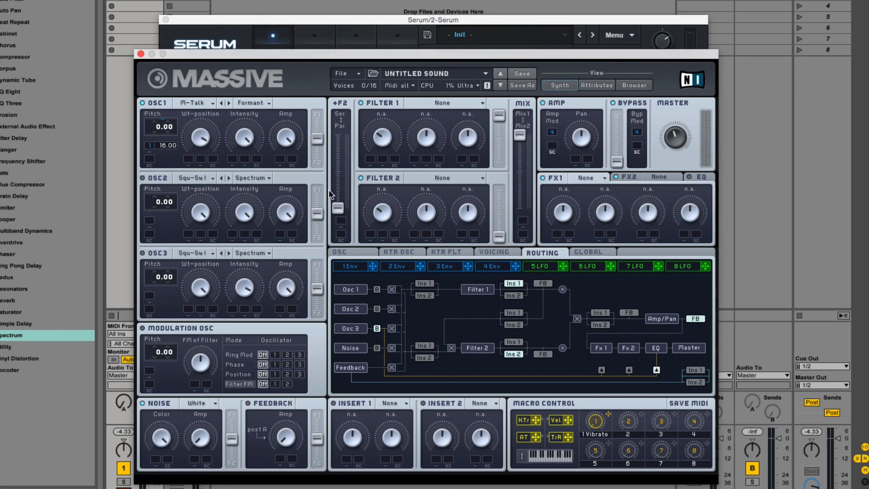